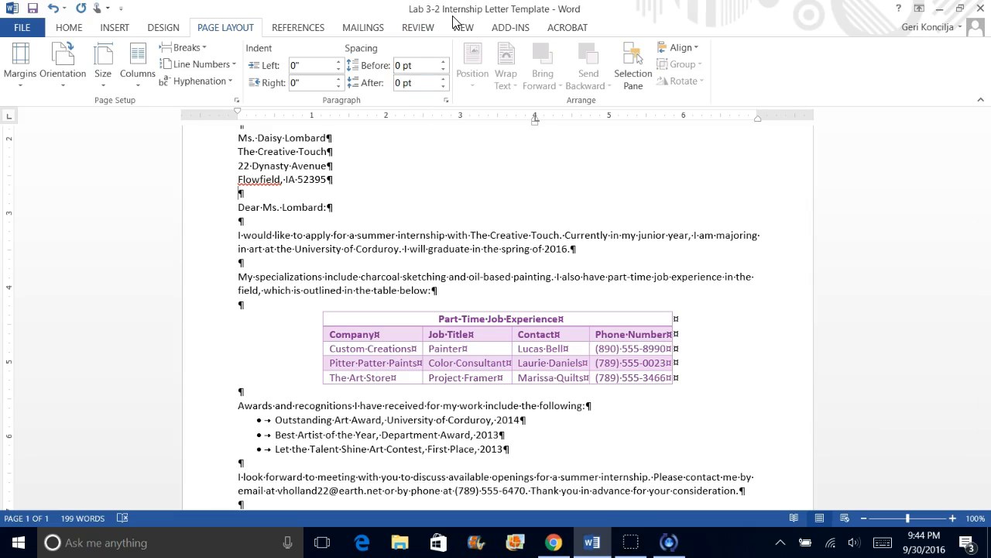
{"action": "left_click", "coordinate": [66, 29]}
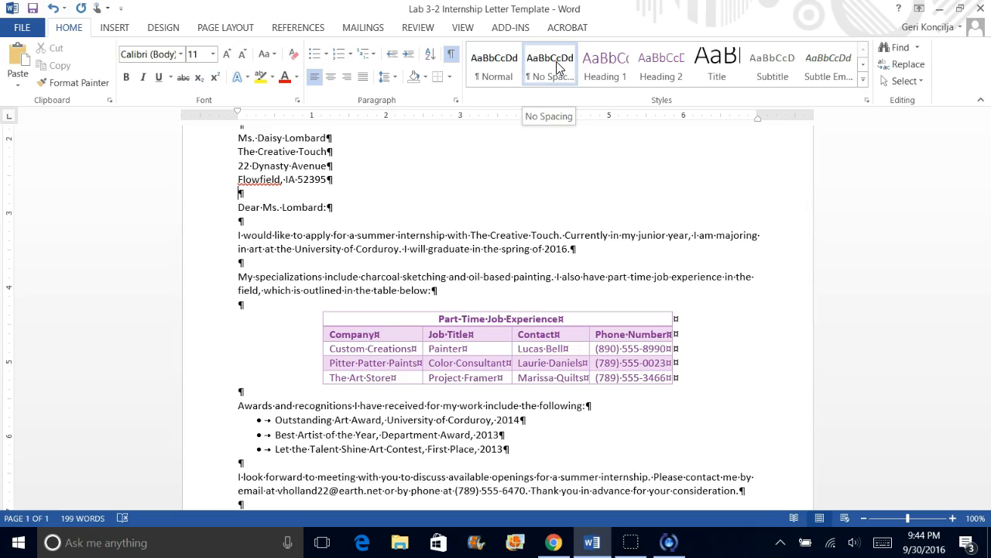
{"action": "left_click", "coordinate": [284, 197]}
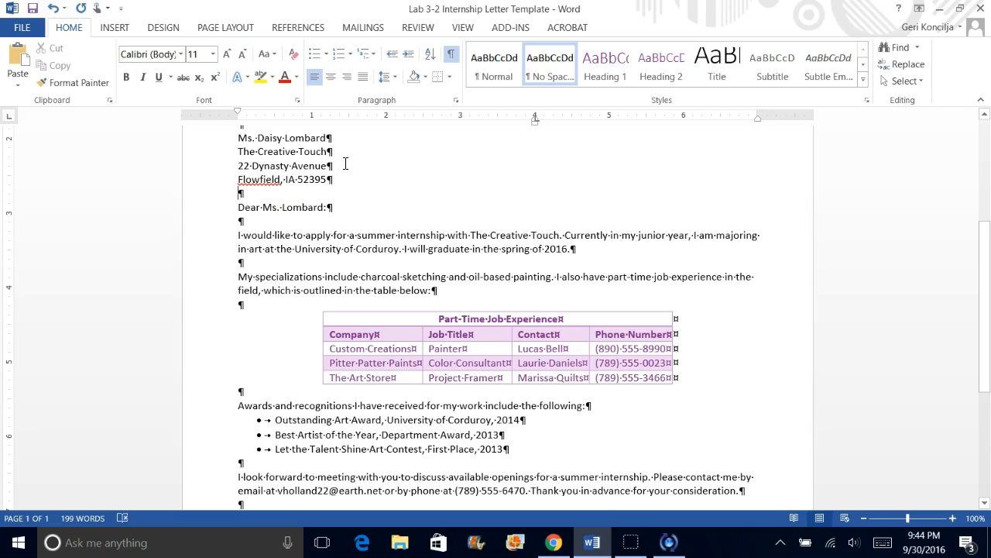
{"action": "left_click", "coordinate": [276, 194]}
{"action": "left_click", "coordinate": [258, 196]}
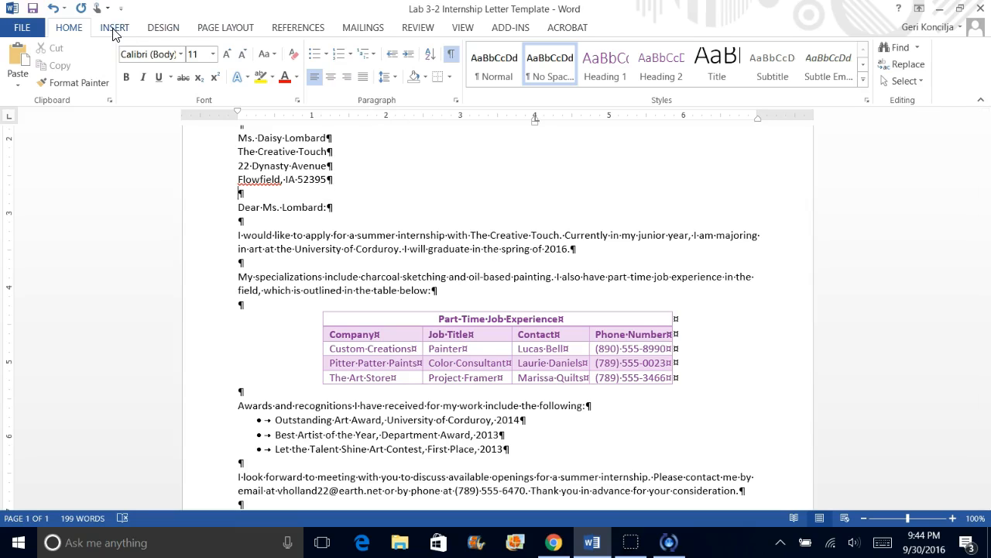
- Set the spacing before and after the blank paragraph below the letter's greeting to 12 pt each
{"action": "left_click", "coordinate": [225, 29]}
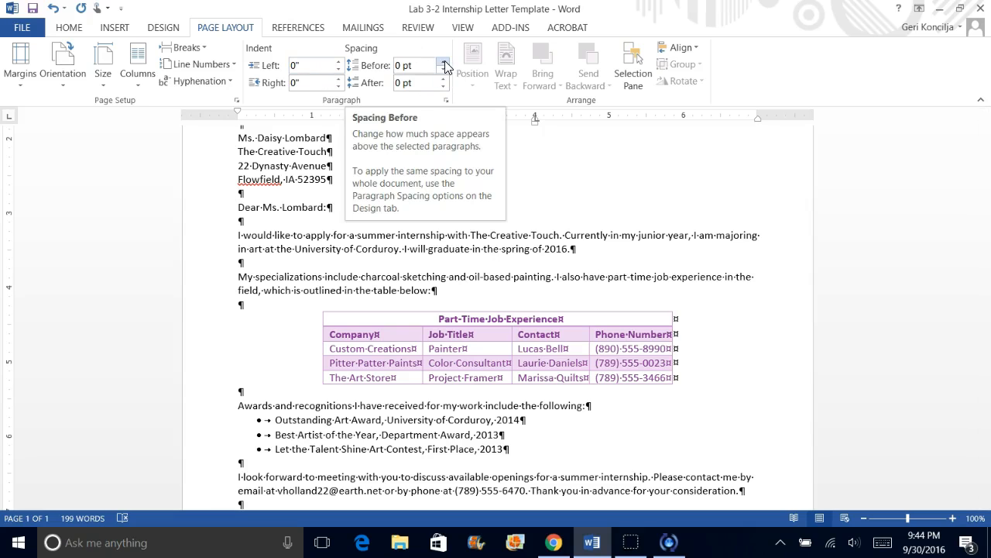
{"action": "left_click", "coordinate": [277, 220]}
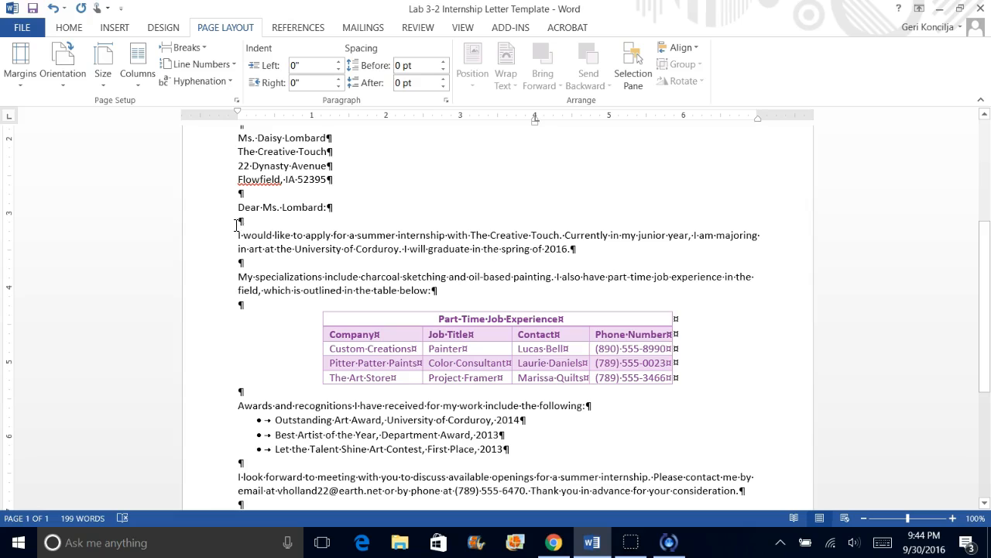
{"action": "left_click", "coordinate": [239, 220]}
{"action": "left_click", "coordinate": [239, 220]}
{"action": "double_click", "coordinate": [240, 221]}
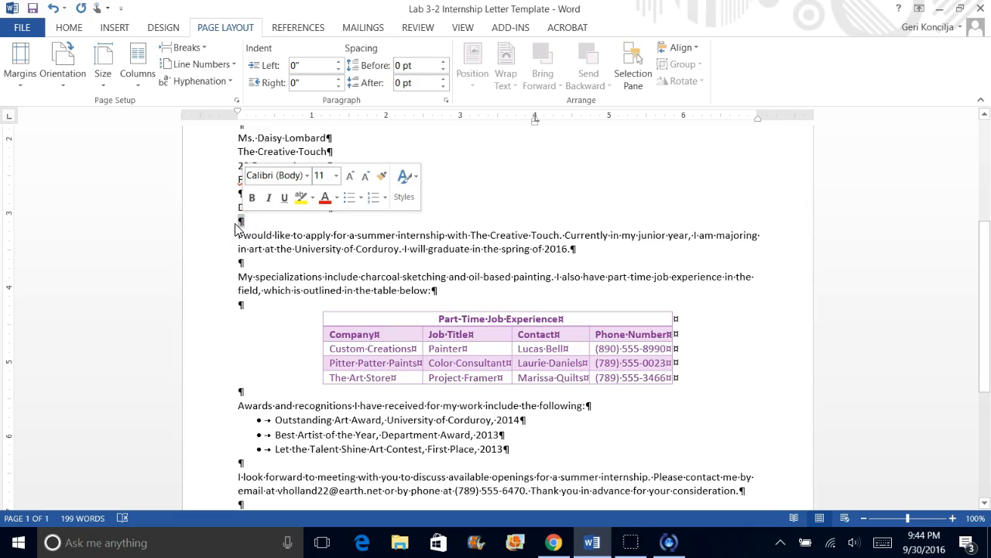
{"action": "left_click", "coordinate": [238, 224]}
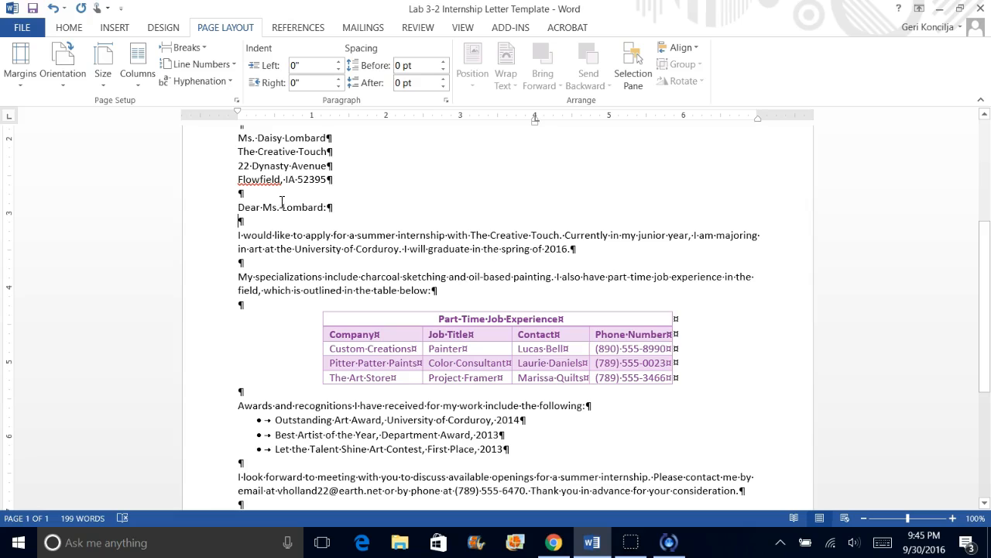
{"action": "left_click", "coordinate": [444, 63]}
{"action": "left_click", "coordinate": [444, 62]}
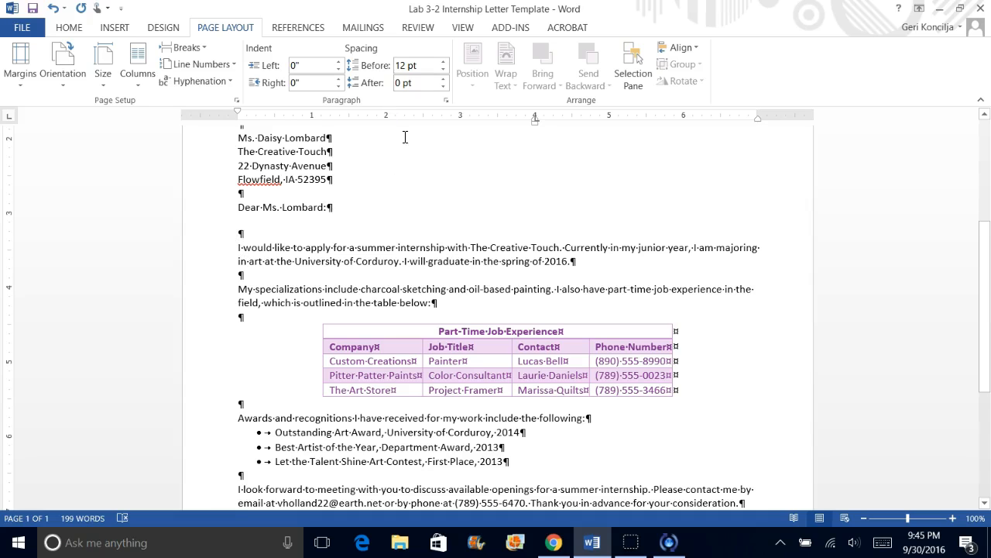
{"action": "left_click", "coordinate": [444, 79]}
{"action": "left_click", "coordinate": [444, 79]}
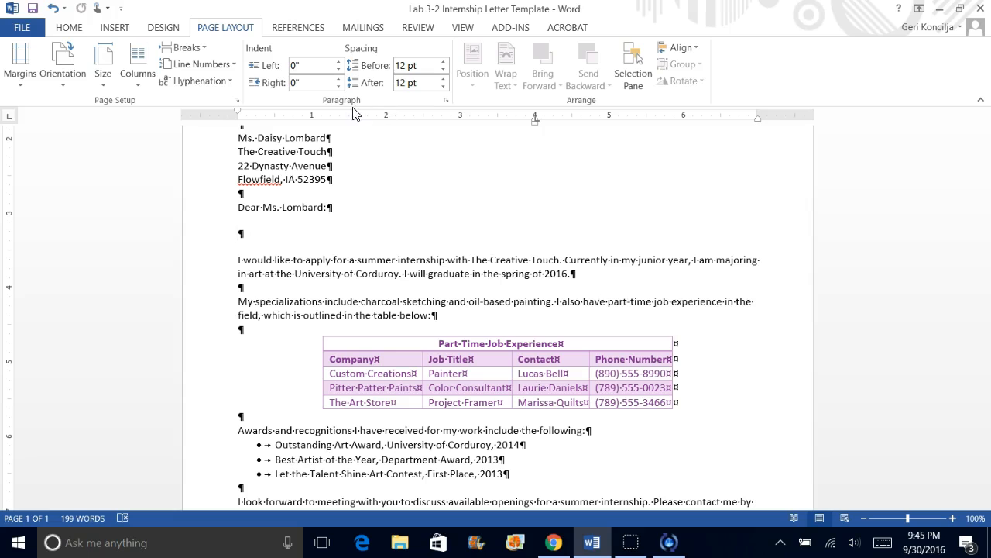
- Enable "Don't add space between paragraphs of the same style" for the blank paragraph below the greeting
{"action": "left_click", "coordinate": [446, 102]}
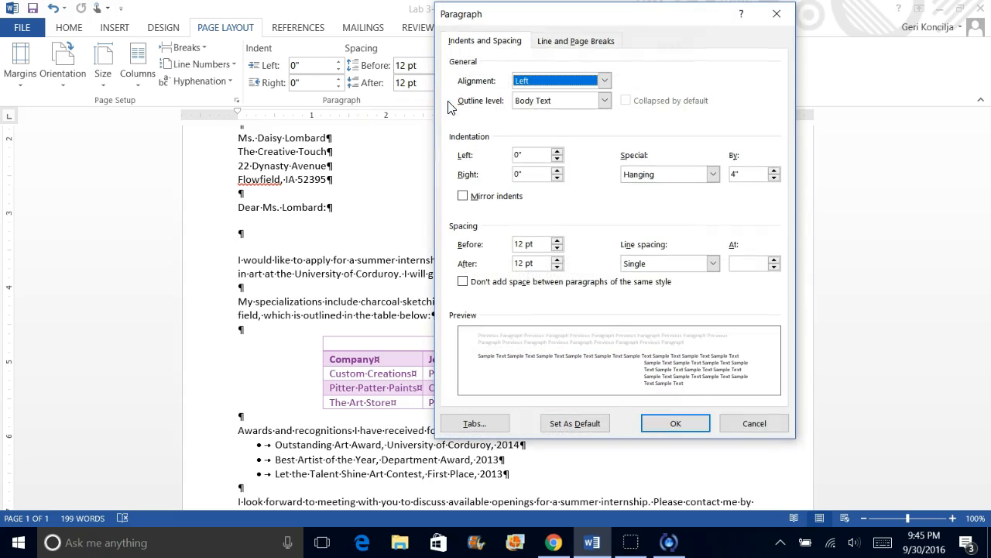
{"action": "left_click", "coordinate": [463, 282]}
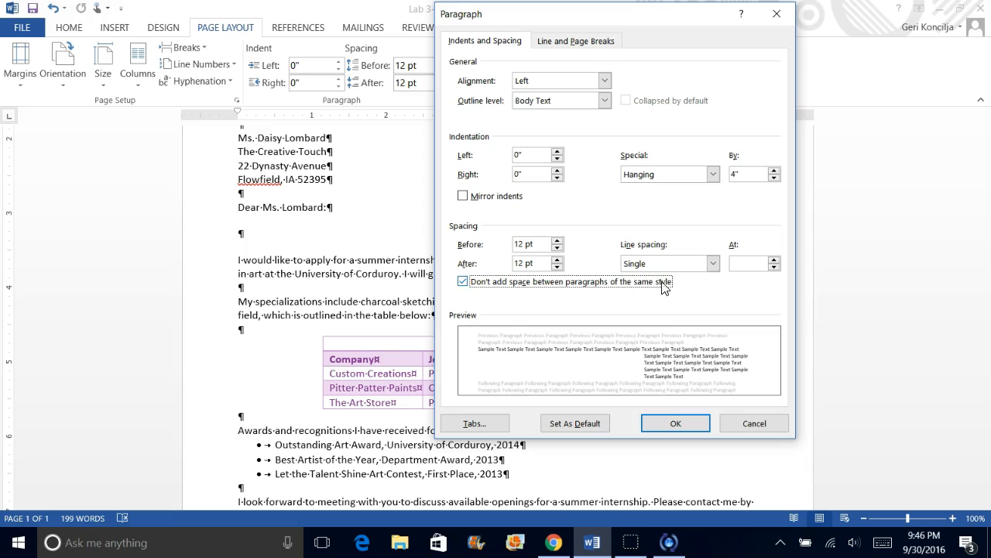
{"action": "left_click", "coordinate": [694, 425]}
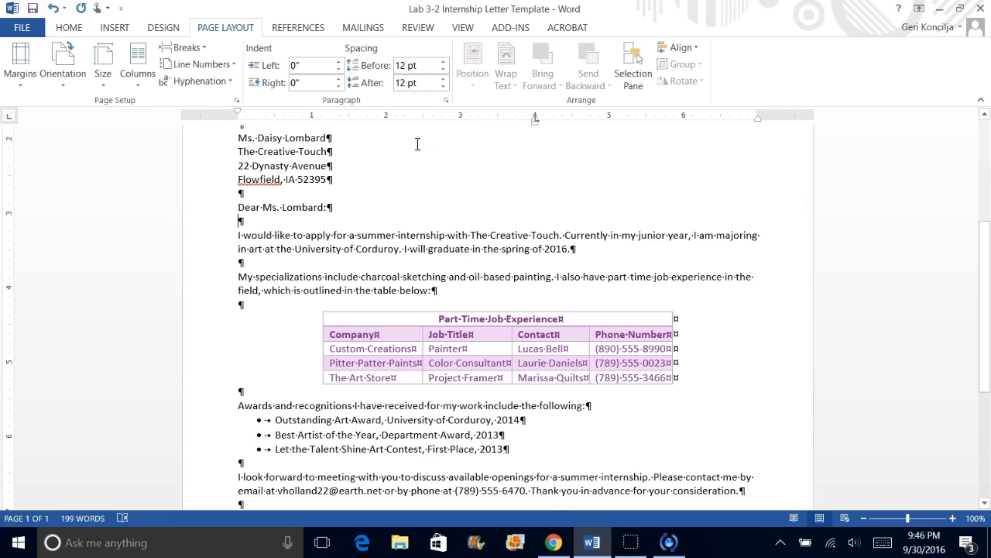
- Set 12 pt spacing before and after the blank paragraph that follows the summer internship paragraph
{"action": "left_click", "coordinate": [239, 264]}
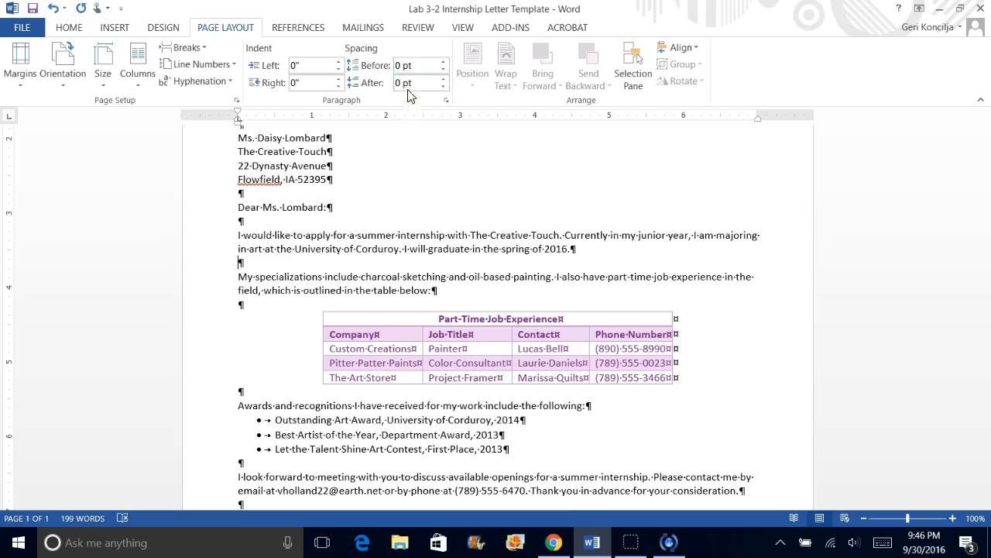
{"action": "left_click", "coordinate": [443, 63]}
{"action": "left_click", "coordinate": [443, 63]}
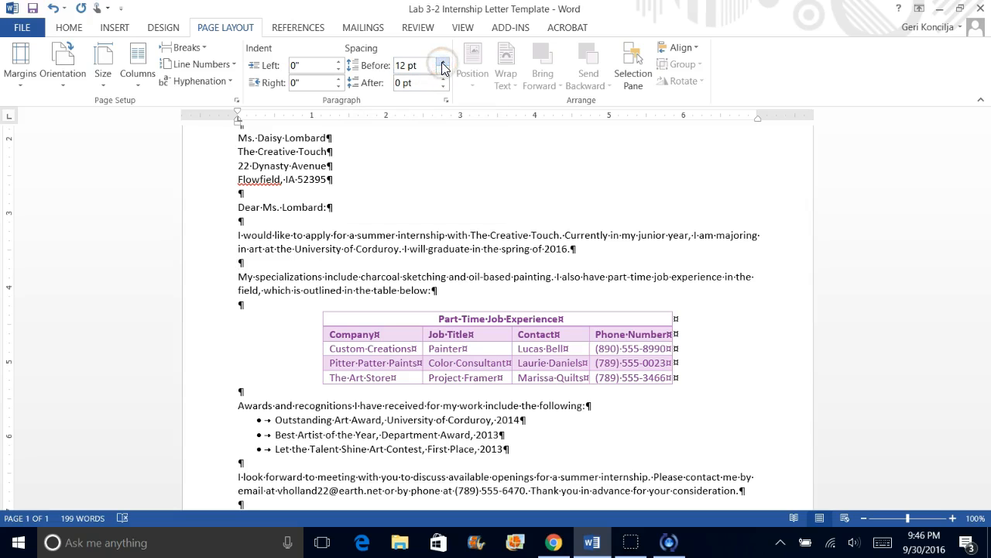
{"action": "left_click", "coordinate": [444, 78]}
{"action": "left_click", "coordinate": [445, 78]}
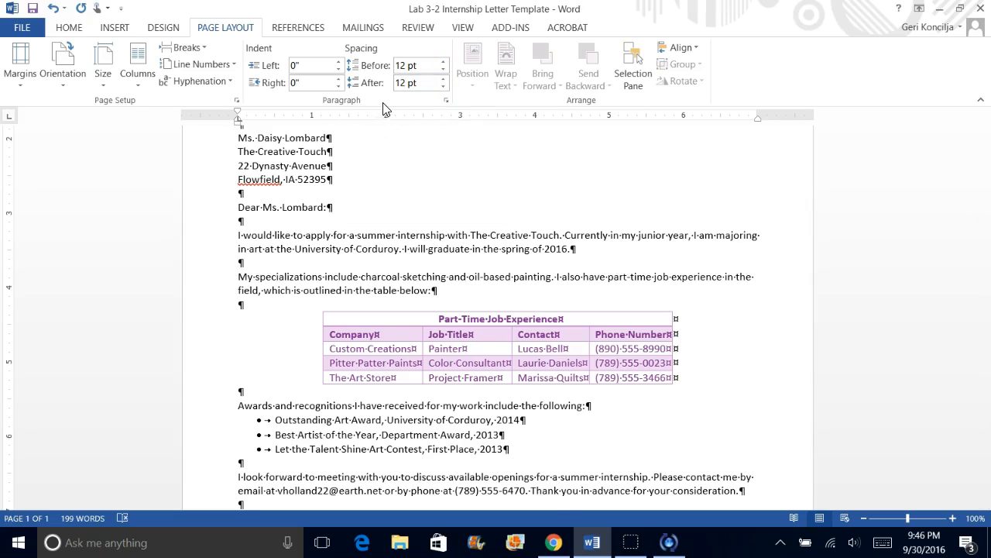
- Disable "Don't add space between paragraphs of the same style" for the blank paragraph above the specializations paragraph
{"action": "left_click", "coordinate": [446, 102]}
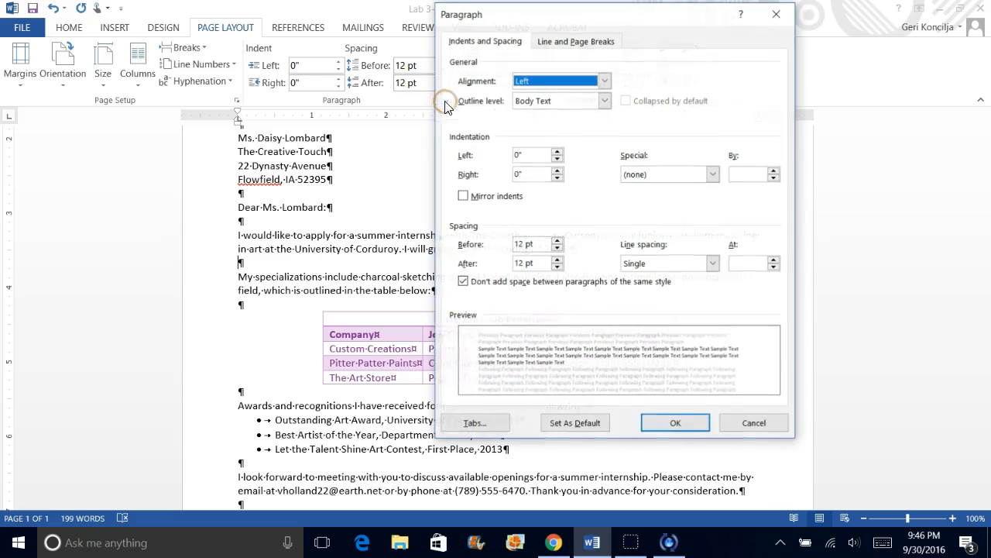
{"action": "left_click", "coordinate": [464, 283]}
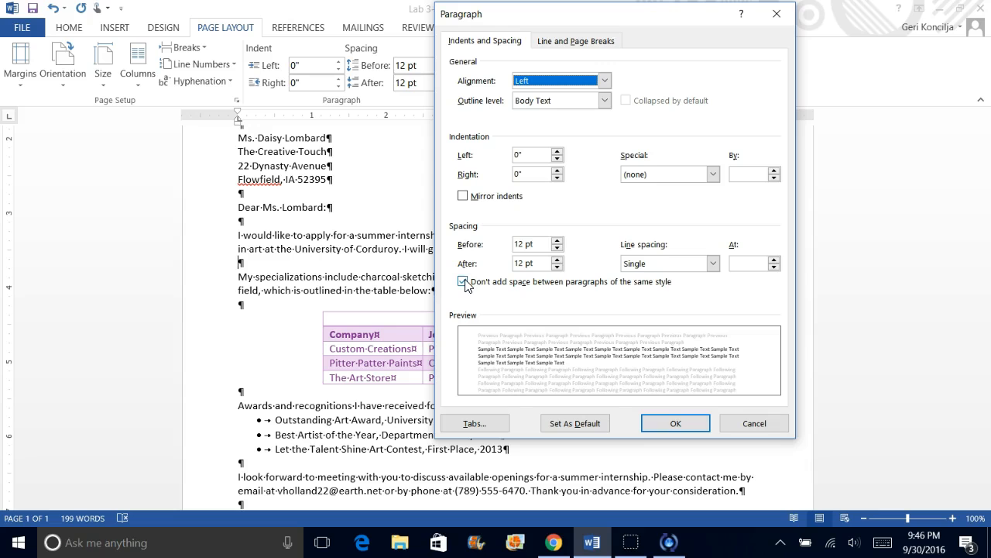
{"action": "left_click", "coordinate": [464, 282]}
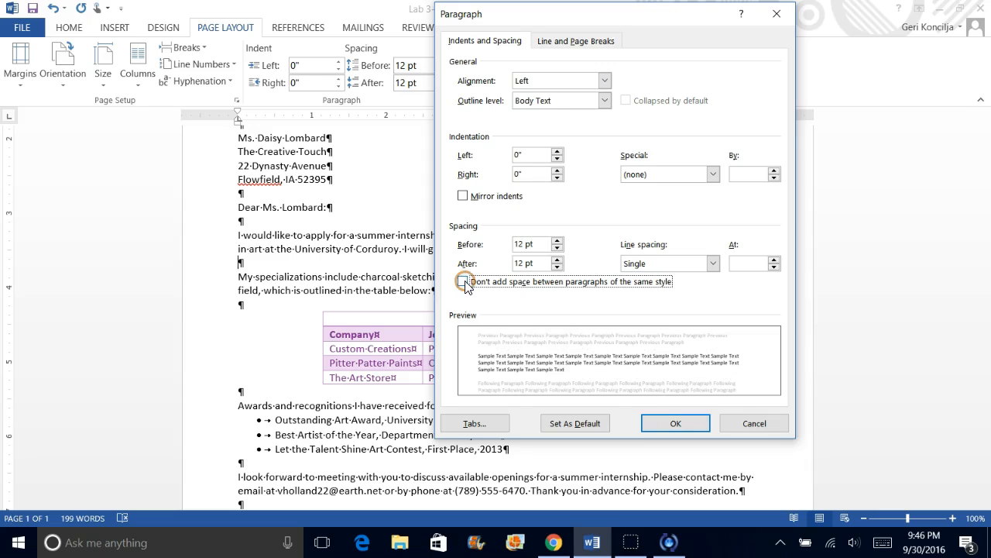
{"action": "left_click", "coordinate": [657, 426]}
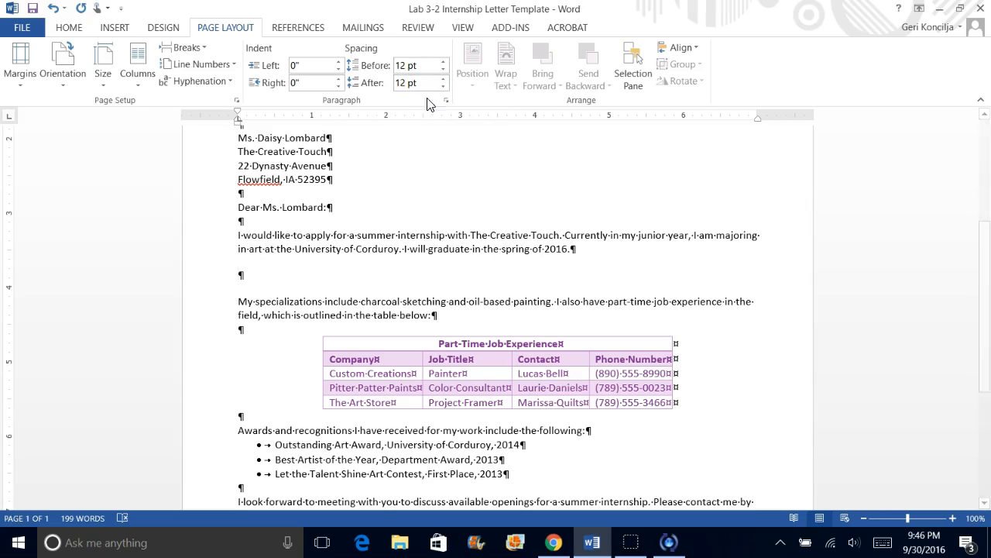
- Review the blank paragraph's spacing settings and enable "Don't add space between paragraphs of the same style" for it
{"action": "left_click", "coordinate": [449, 100]}
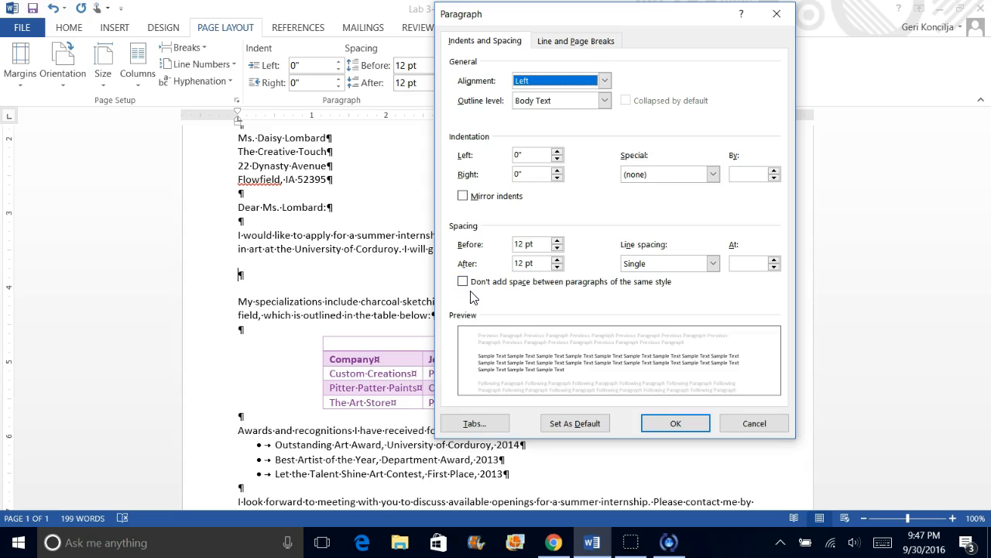
{"action": "left_click", "coordinate": [655, 426]}
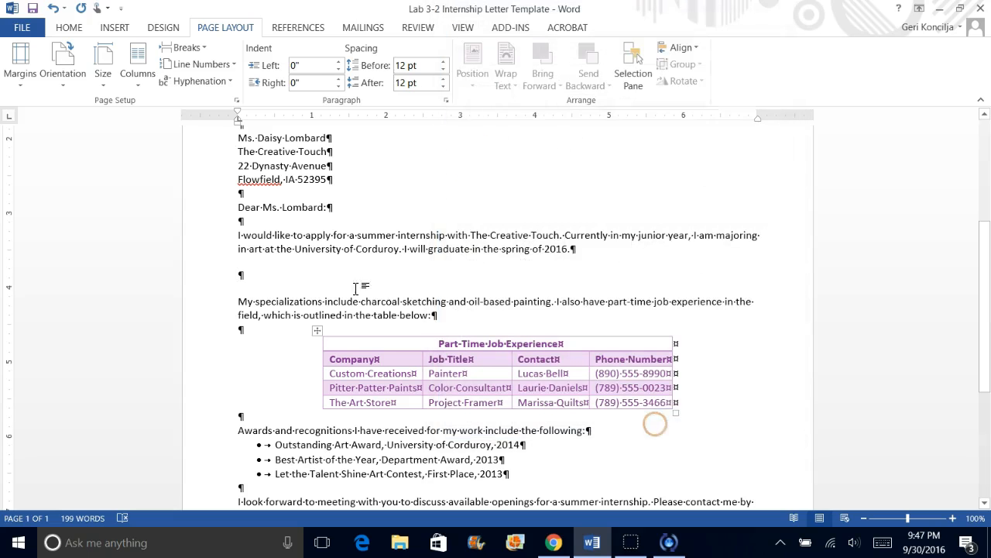
{"action": "left_click", "coordinate": [446, 100]}
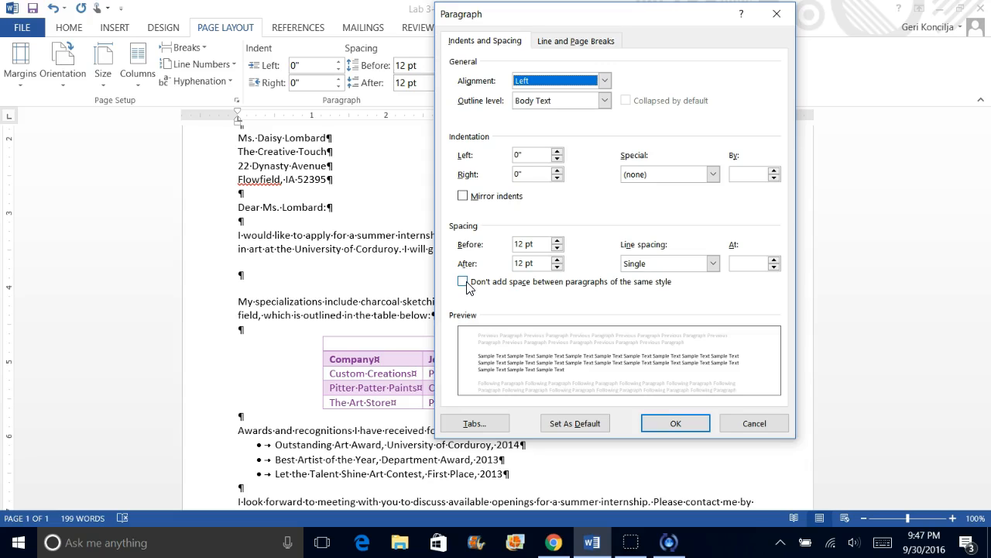
{"action": "left_click", "coordinate": [465, 284]}
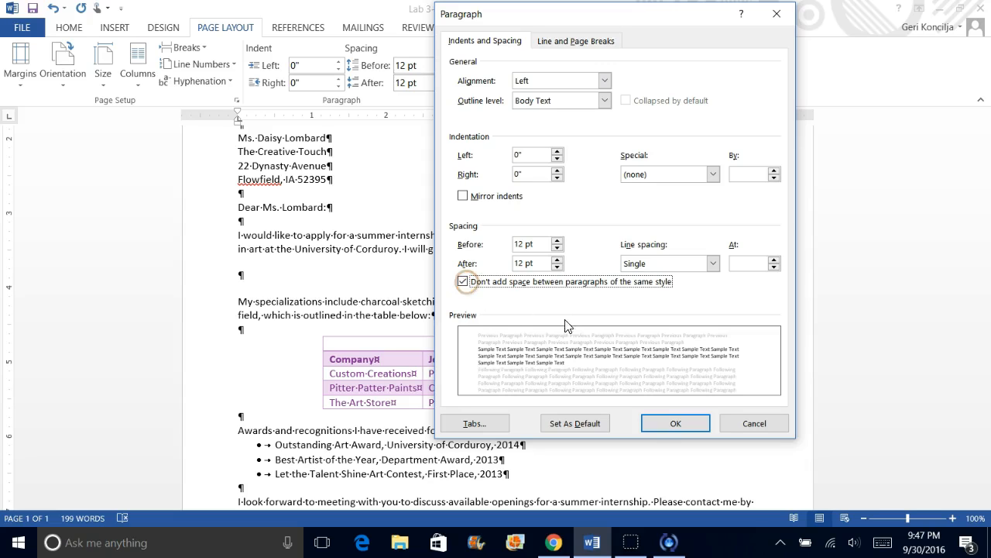
{"action": "left_click", "coordinate": [675, 424]}
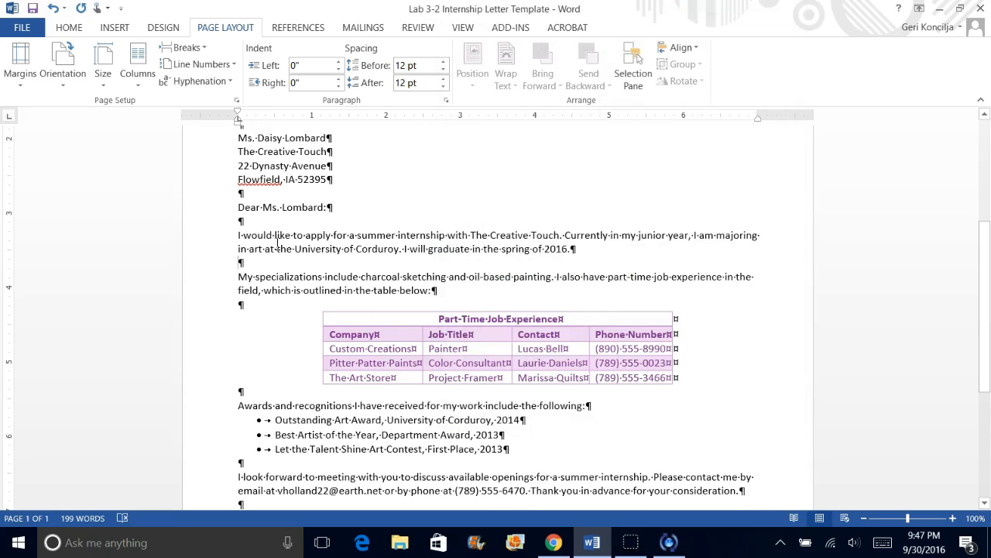
- Turn off the same-style spacing suppression again for the blank paragraph between the internship and specializations paragraphs
{"action": "left_click", "coordinate": [446, 100]}
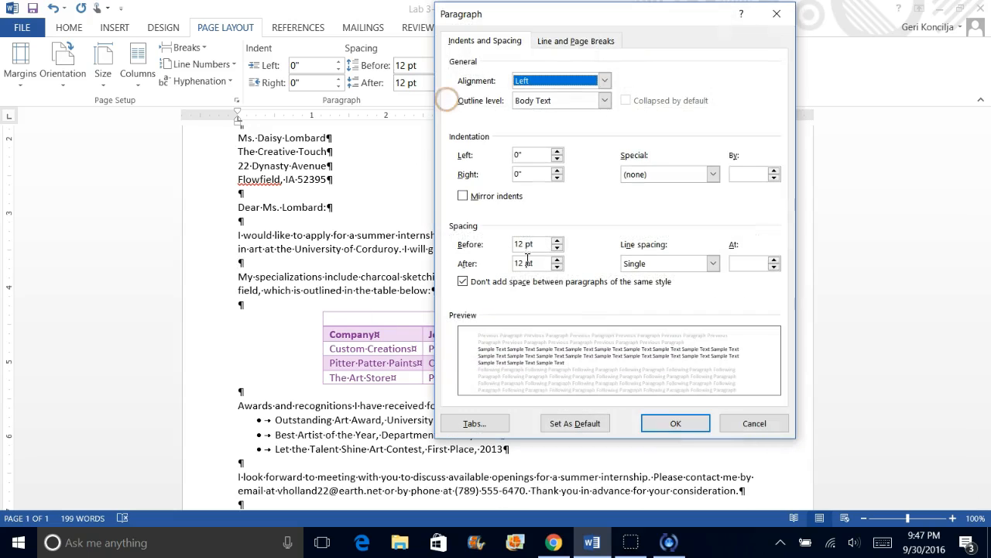
{"action": "left_click", "coordinate": [463, 281]}
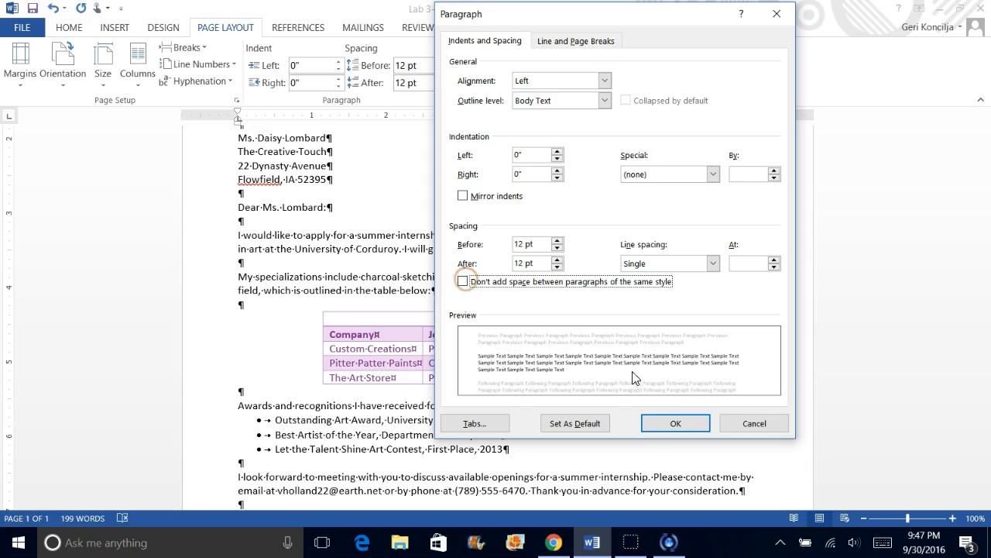
{"action": "left_click", "coordinate": [676, 424]}
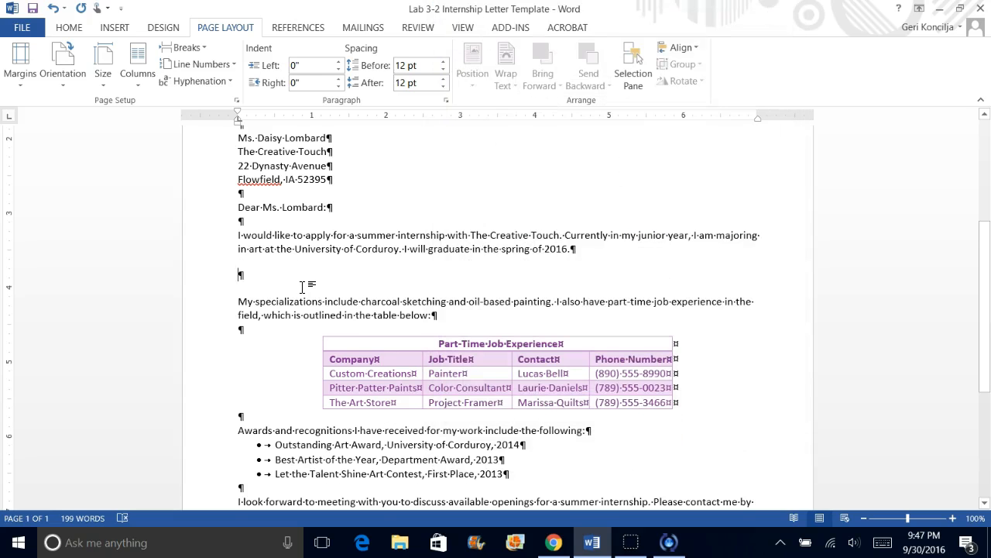